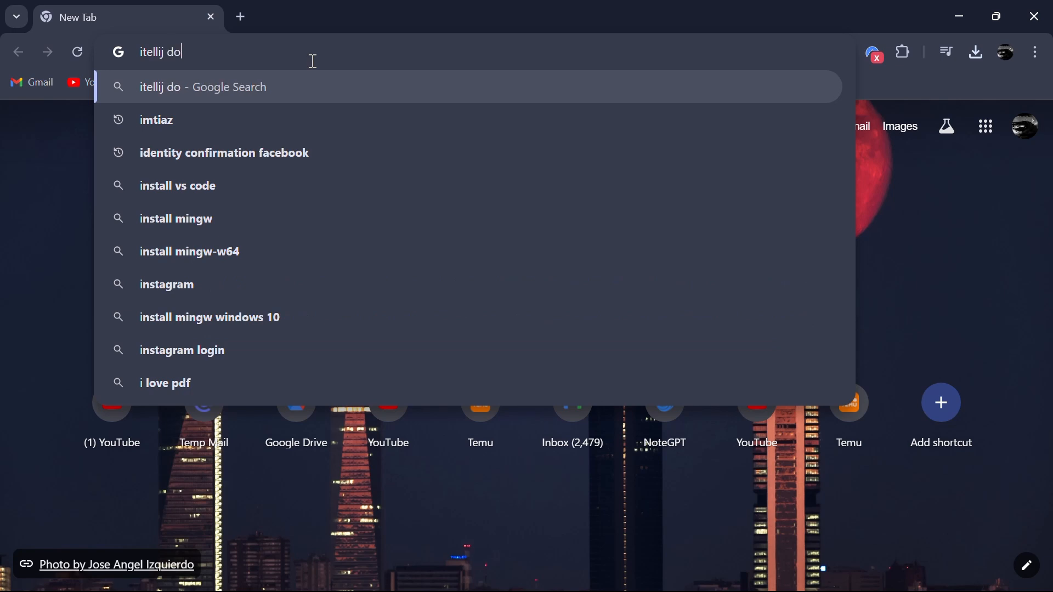
- Search the web for "intellij download" and download the Windows installer of IntelliJ IDEA Community Edition from the JetBrains page
left_click(303, 116)
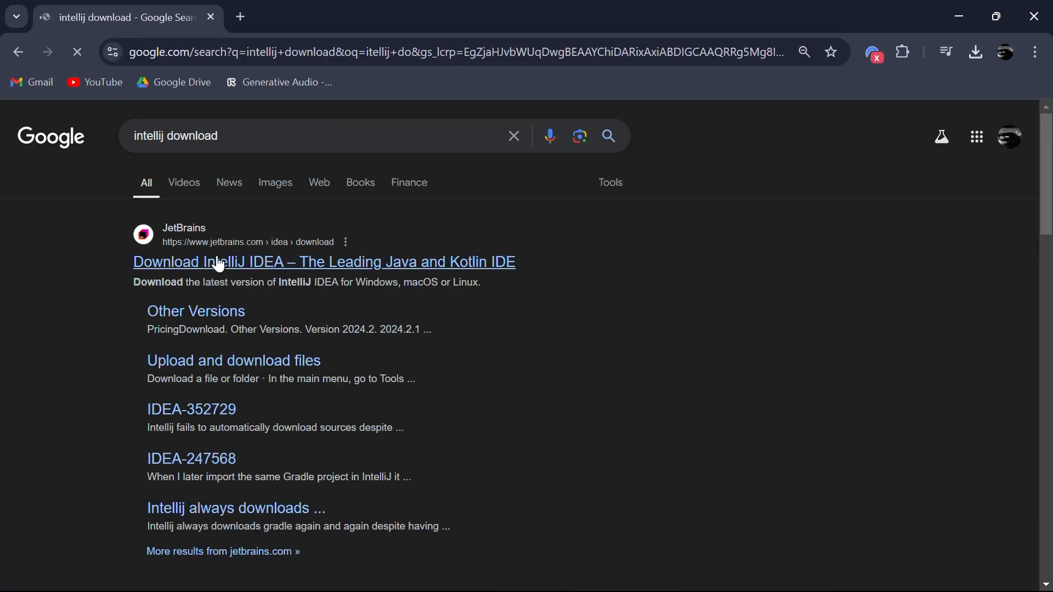
left_click(221, 267)
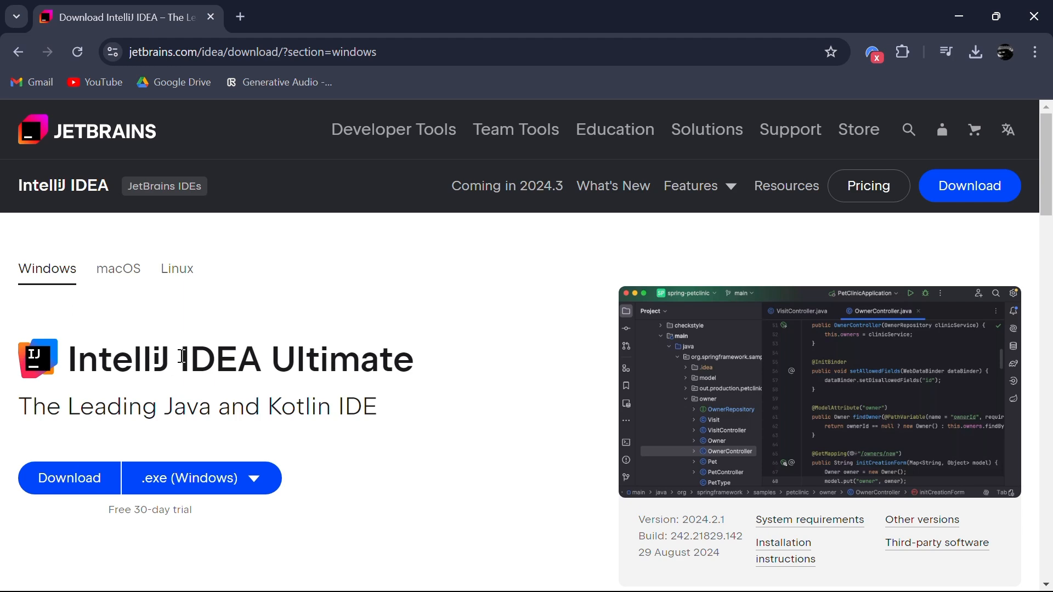
scroll(429, 371, "down", 5)
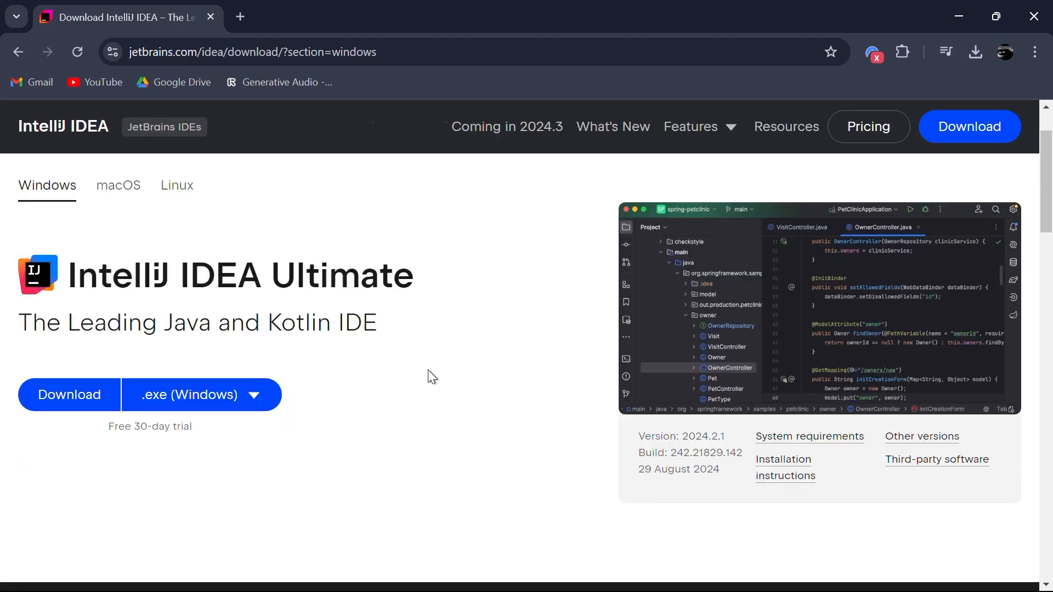
scroll(429, 369, "down", 6)
left_click_drag(234, 311, 526, 322)
left_click(526, 323)
left_click(83, 437)
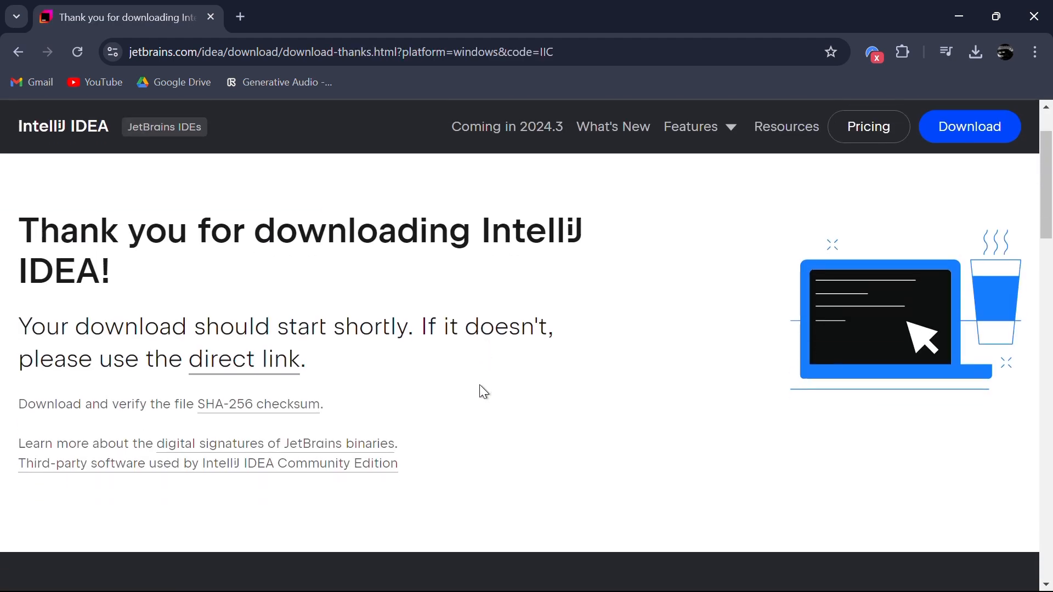
left_click(492, 377)
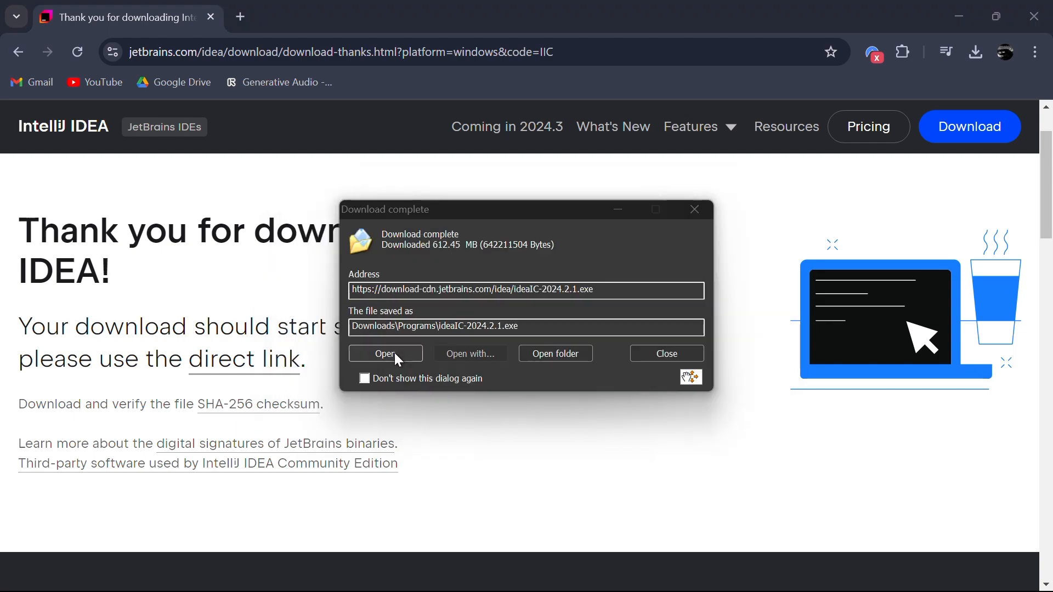
- Run ideaIC-2024.2.1.exe from its download folder, minimize the other windows and continue past the setup's welcome page
left_click(554, 355)
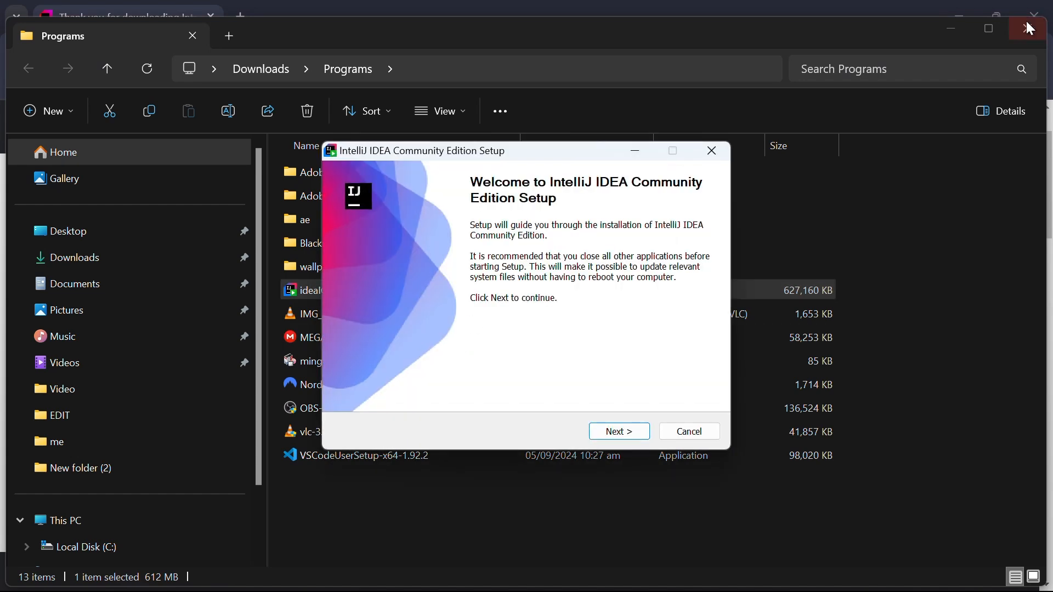
left_click(961, 29)
left_click(960, 20)
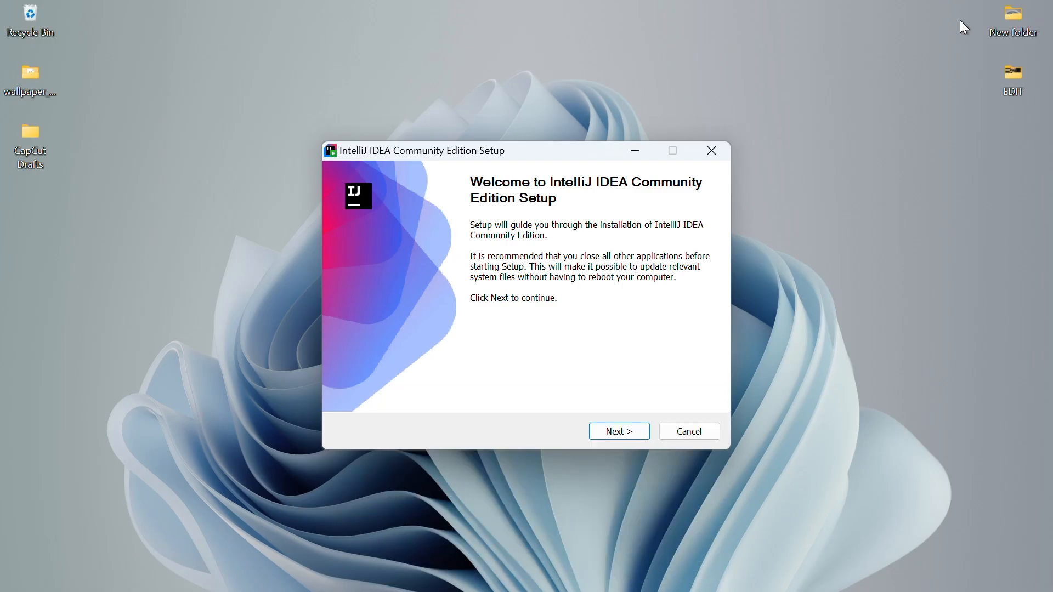
left_click(634, 433)
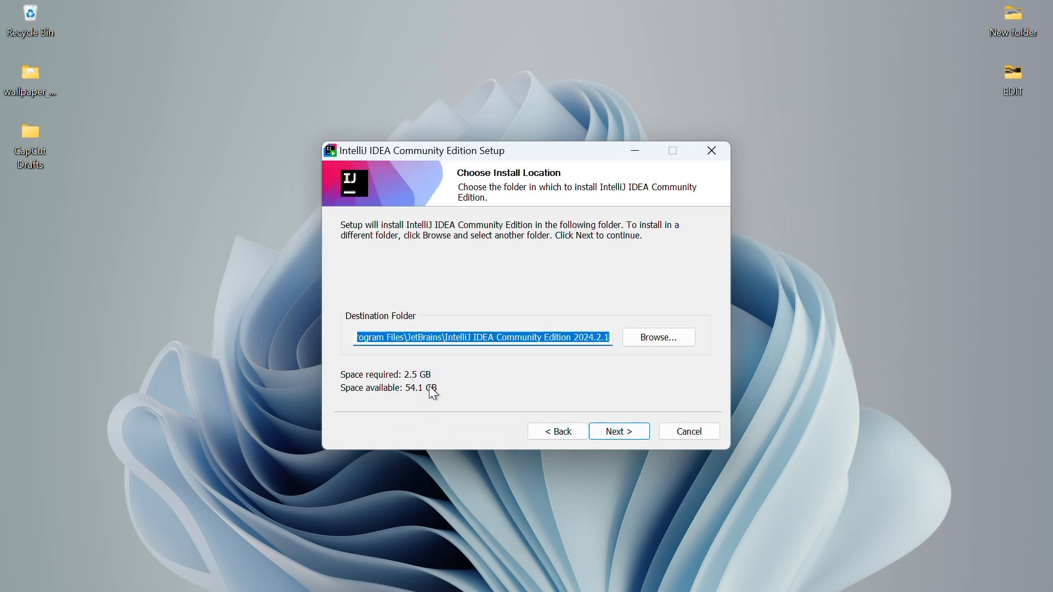
- Review the destination folder and continue with the default C:\Program Files\JetBrains\IntelliJ IDEA Community Edition 2024.2.1 location
double_click(363, 340)
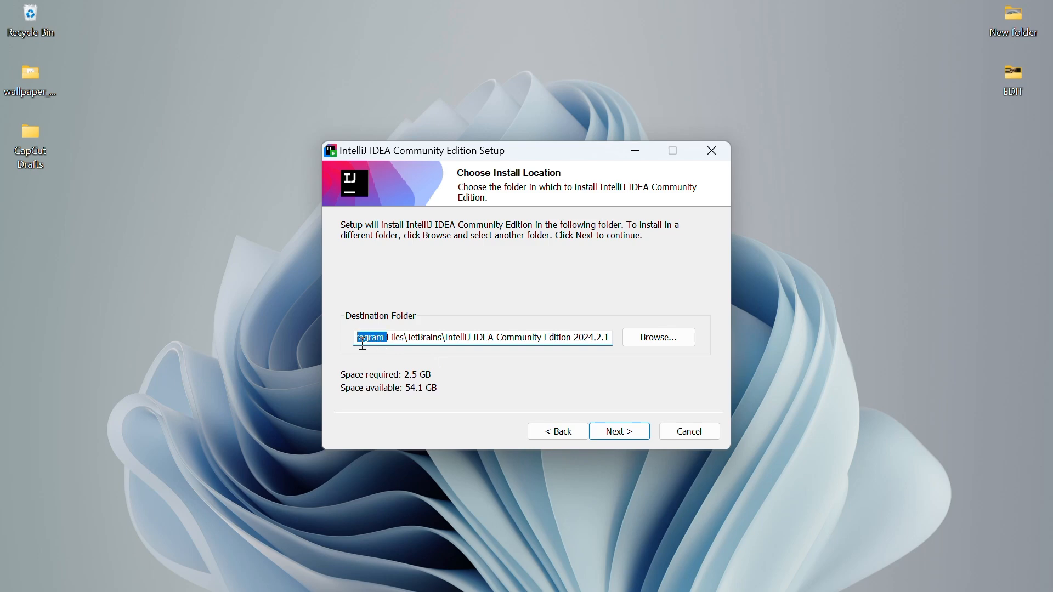
left_click_drag(363, 345, 332, 343)
left_click(404, 343)
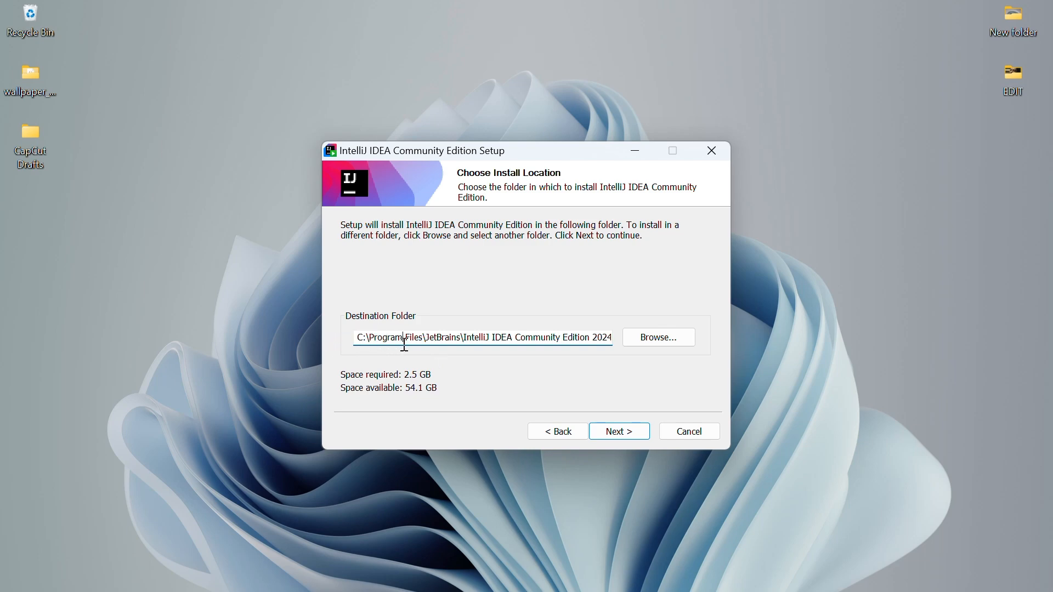
double_click(356, 338)
left_click(662, 340)
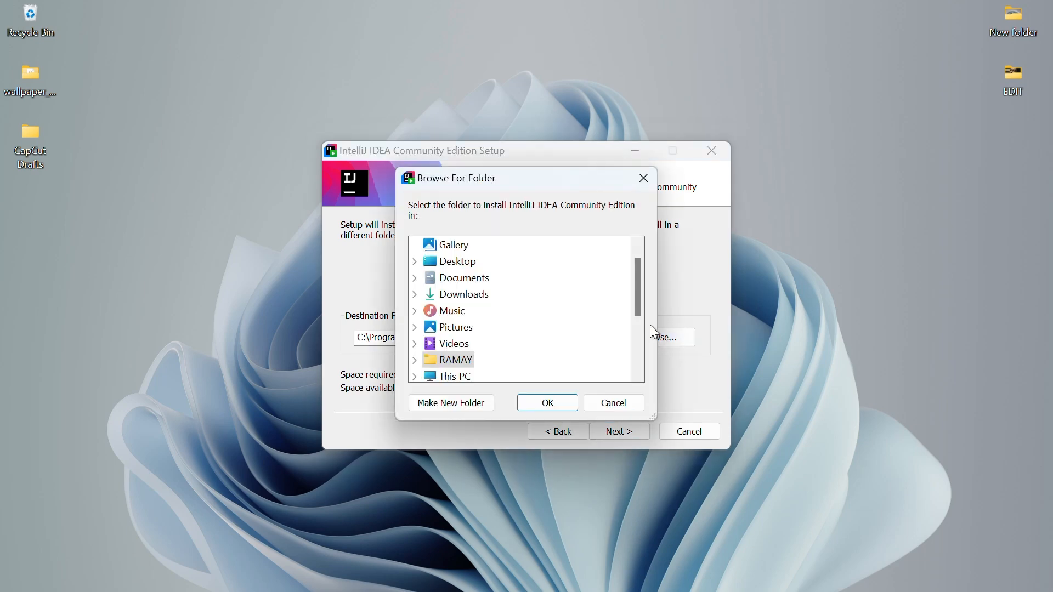
left_click(646, 179)
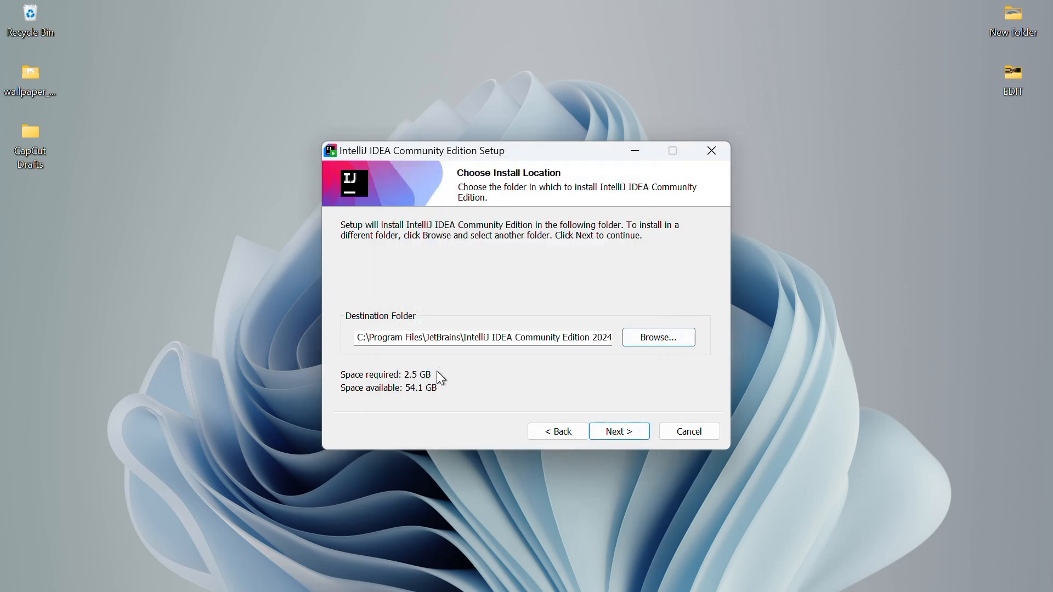
left_click(615, 436)
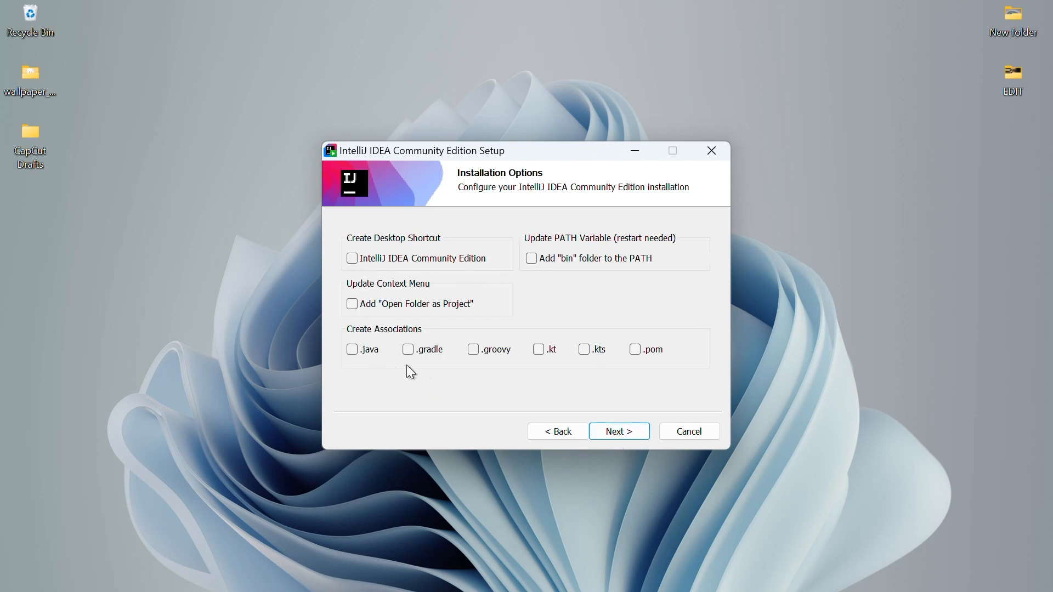
- Enable the desktop shortcut, "Open Folder as Project", "bin" folder in PATH, and .java, .gradle, .groovy, .kt, .kts and .pom associations
left_click(353, 259)
left_click(373, 307)
left_click(532, 261)
left_click(357, 350)
left_click(416, 349)
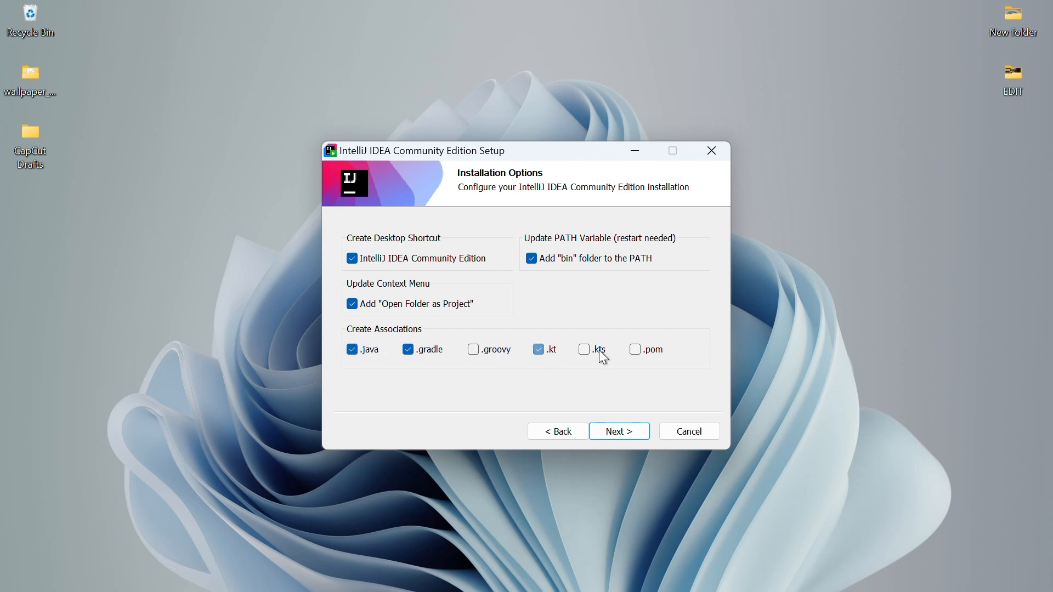
left_click(599, 350)
left_click(637, 350)
left_click(474, 350)
left_click(630, 437)
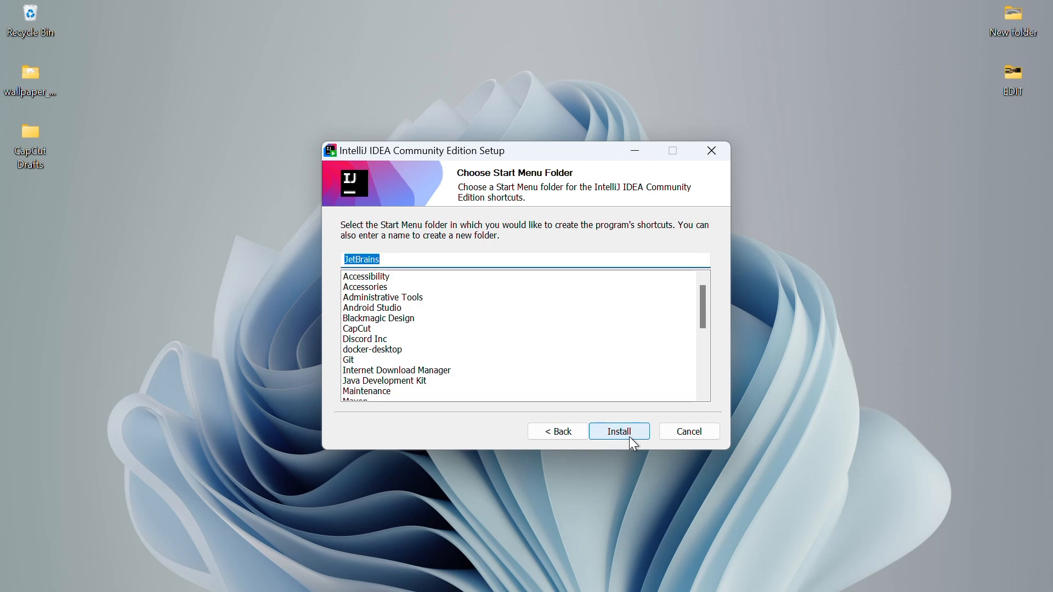
- Install the IDE with the JetBrains Start Menu folder and finish the setup with the "Reboot now" option
left_click(629, 437)
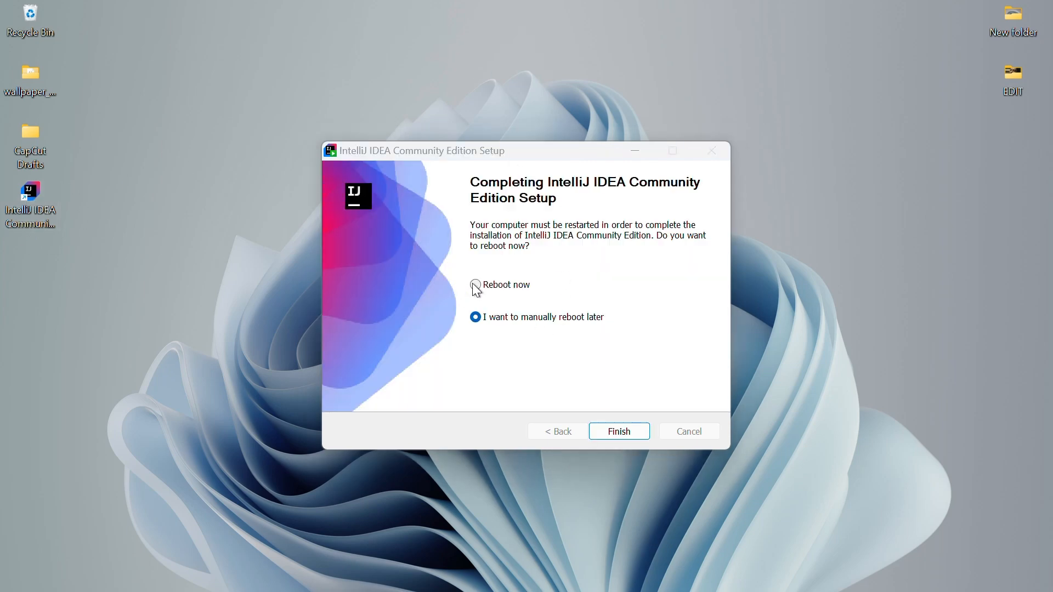
left_click(475, 285)
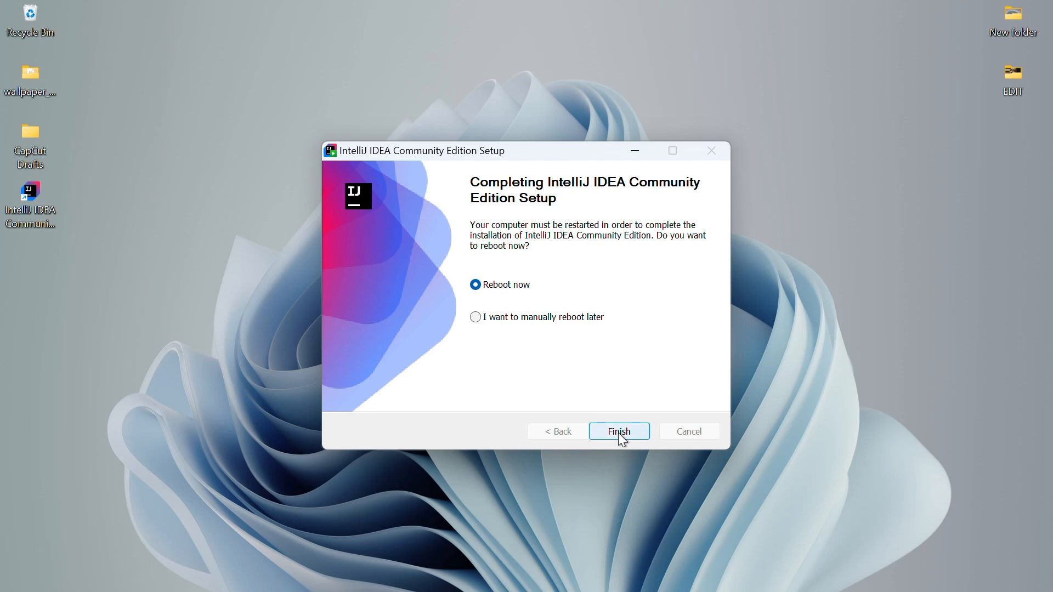
key("Return")
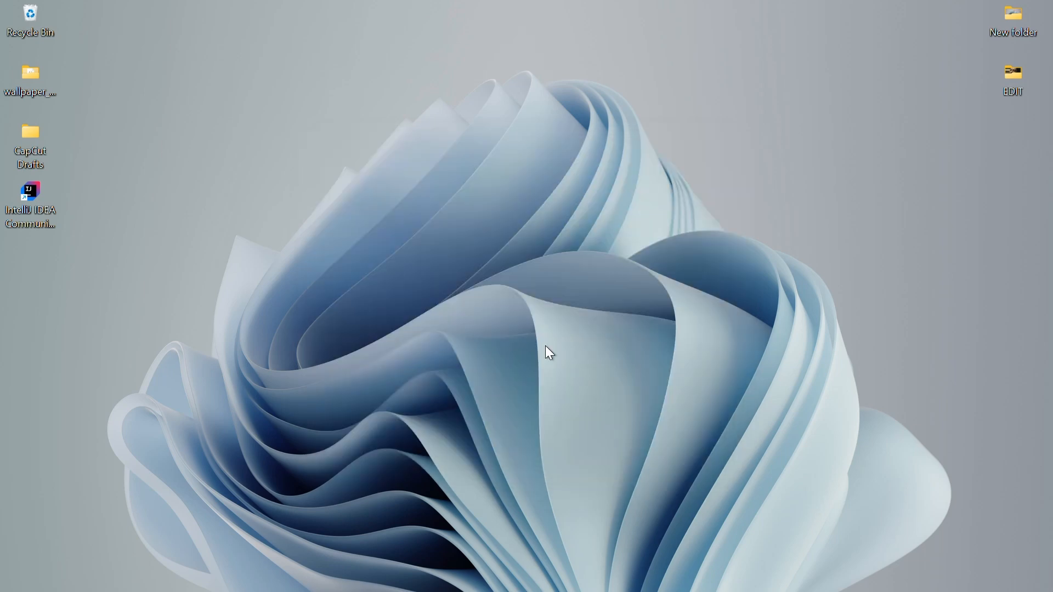
- Launch IntelliJ IDEA and complete its first-run setup, accepting the user agreement, declining data sharing and skipping the settings import
double_click(29, 210)
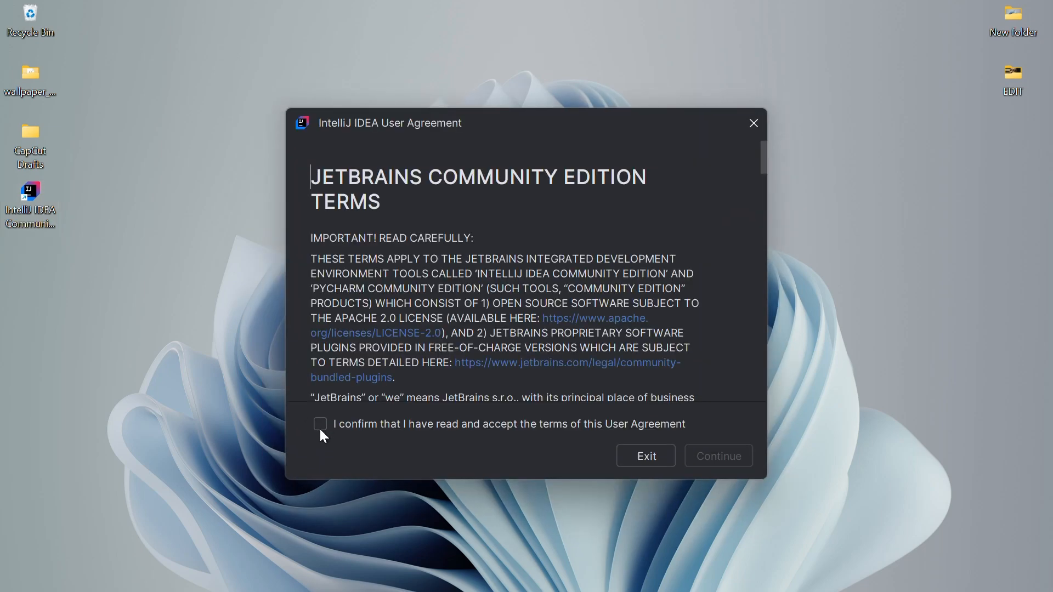
left_click(320, 425)
left_click(713, 468)
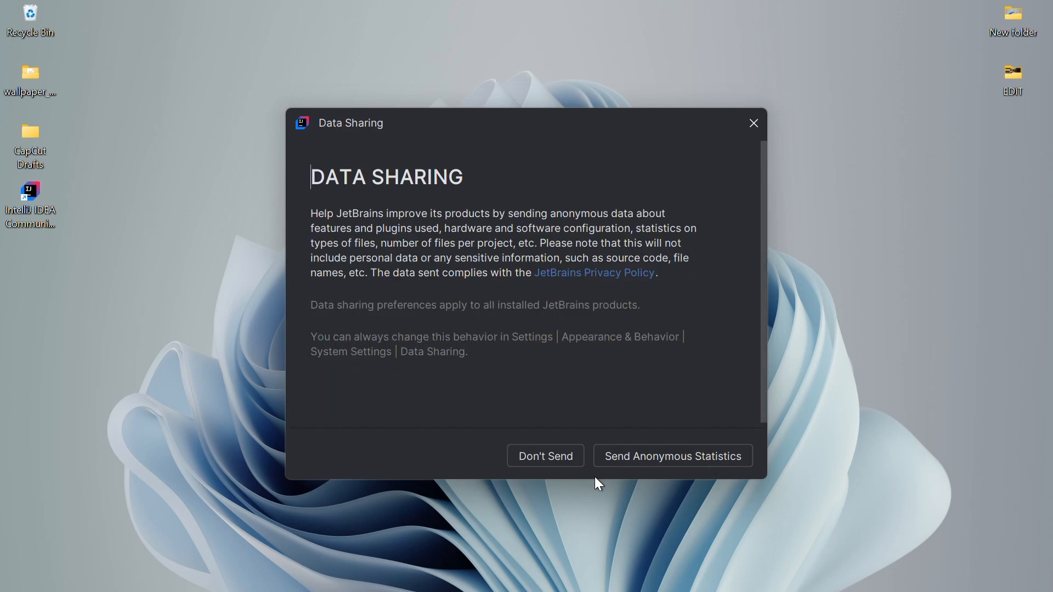
left_click(559, 464)
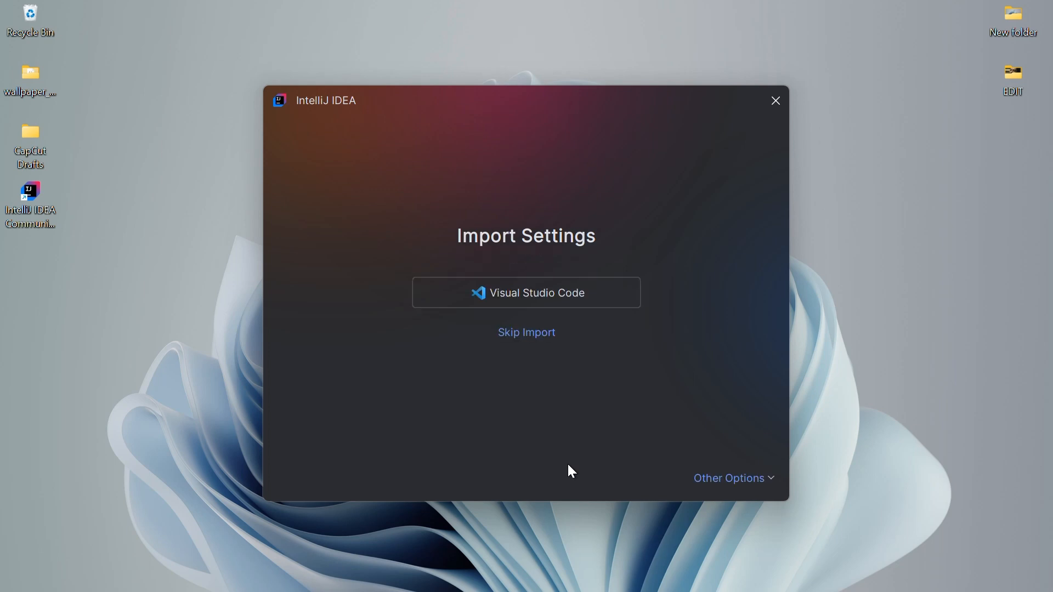
left_click(543, 341)
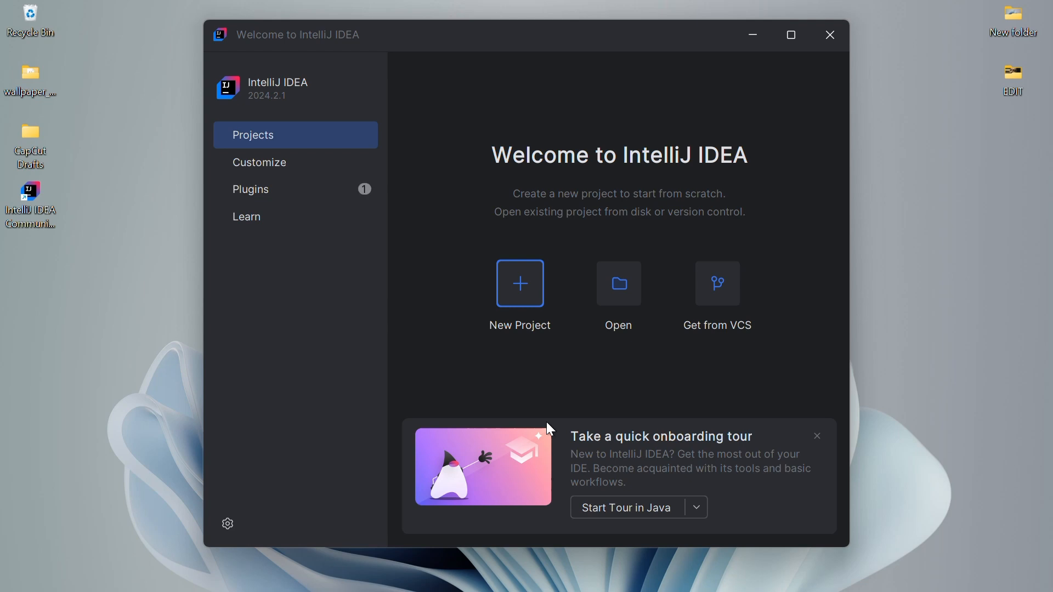
- Start a new Java project and choose to download JDK version 22 from the vendor Oracle OpenJDK 22.0.2
left_click(540, 303)
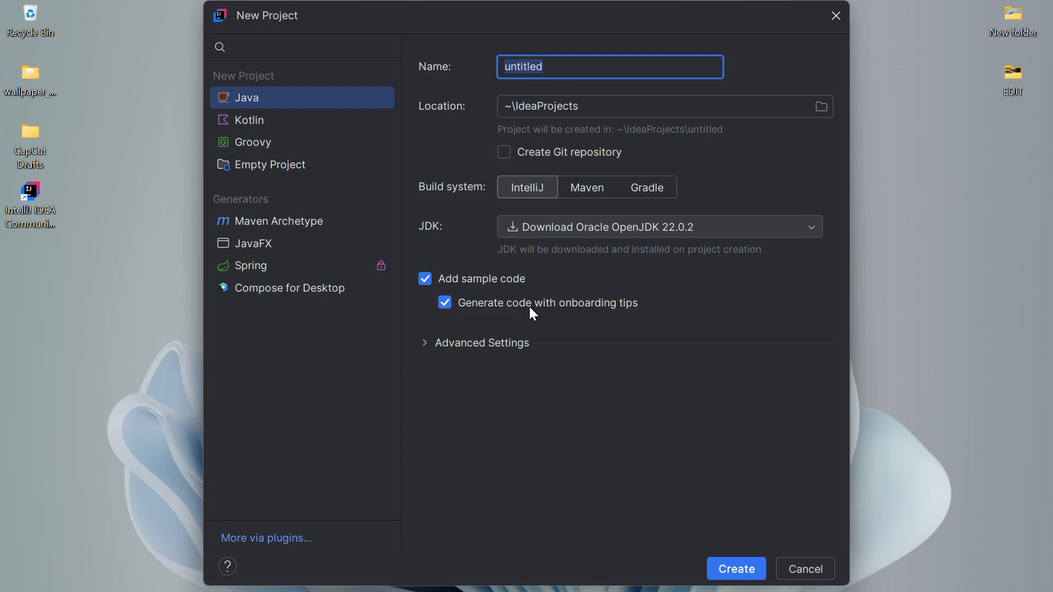
left_click(636, 235)
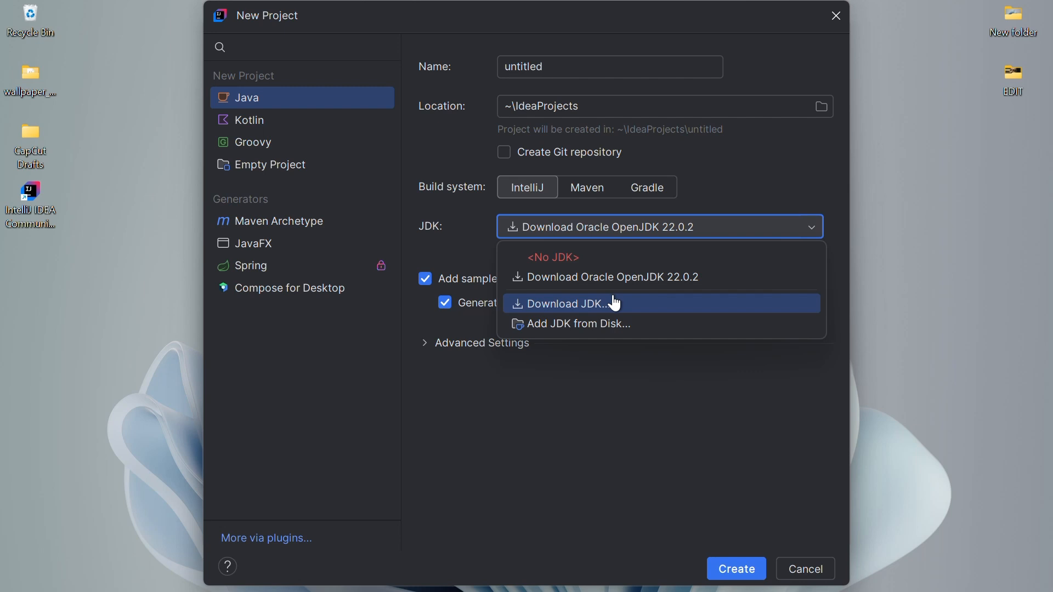
left_click(614, 365)
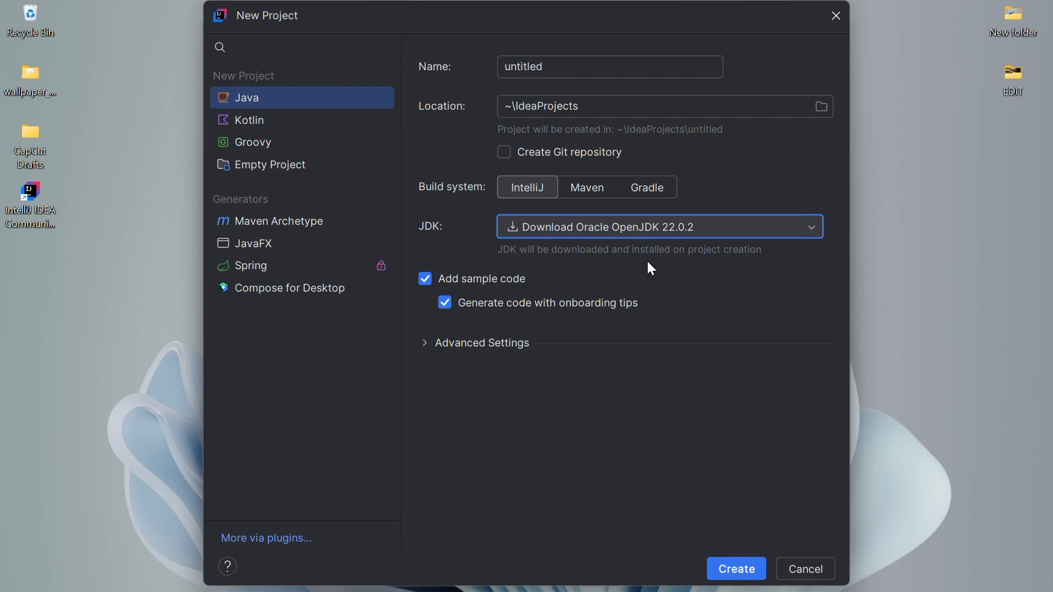
left_click(661, 241)
left_click(647, 306)
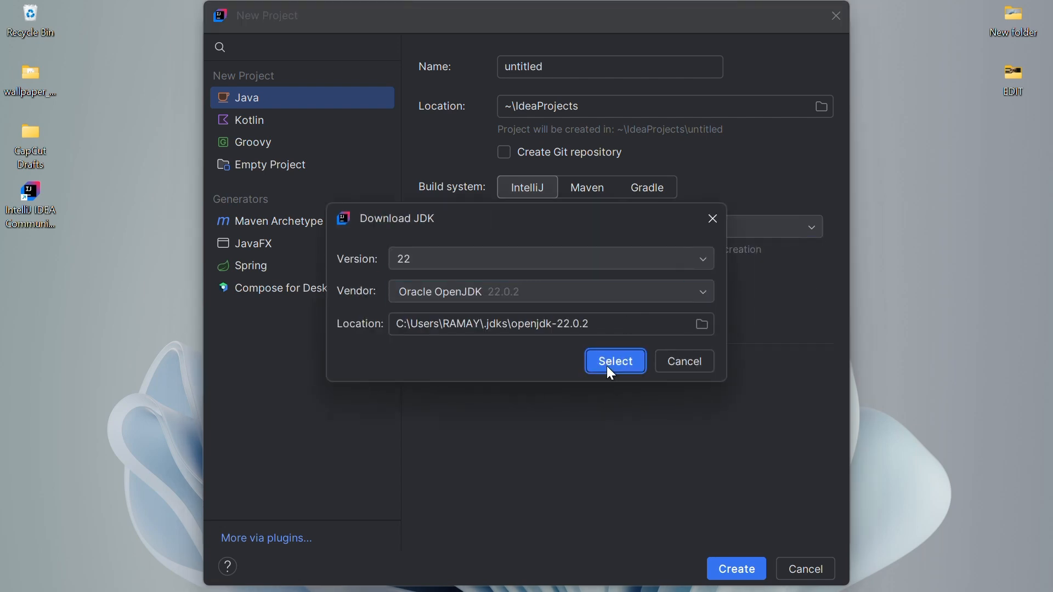
left_click(606, 365)
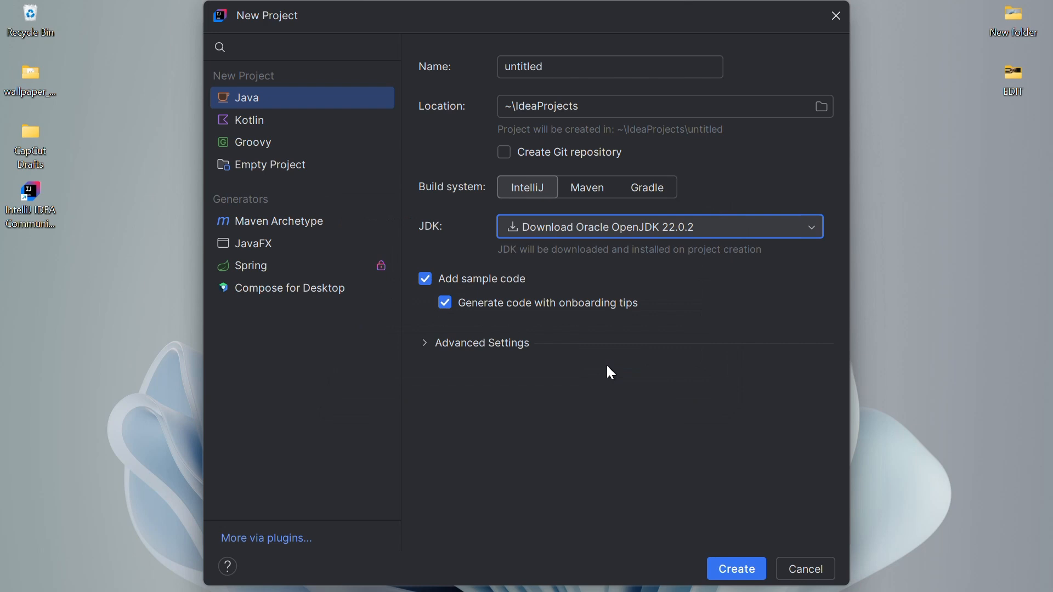
- Name the project "Hello World" and create it with the IntelliJ build system and sample code
double_click(613, 73)
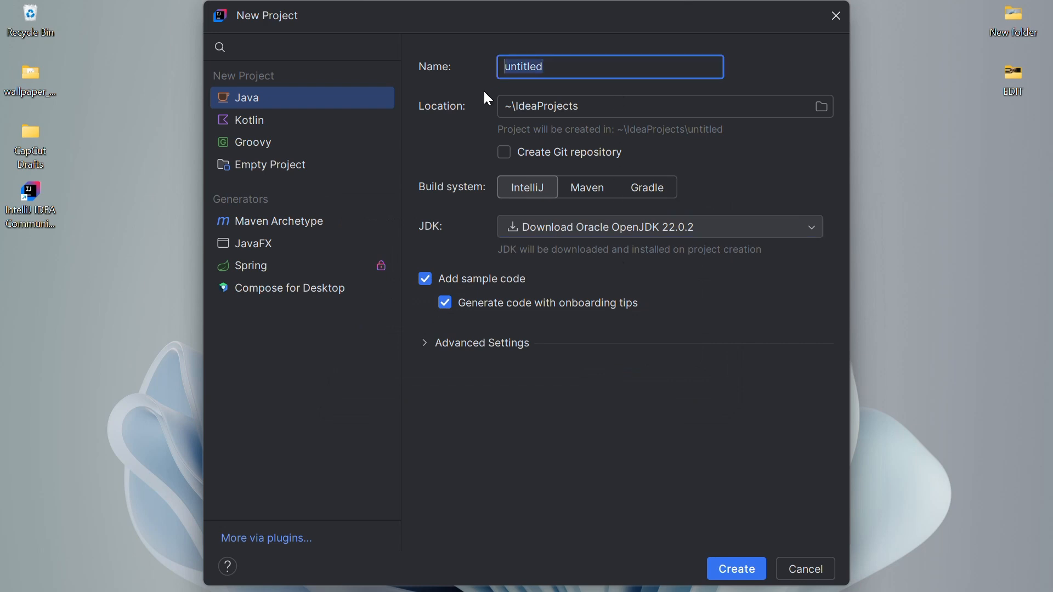
type("Hello ")
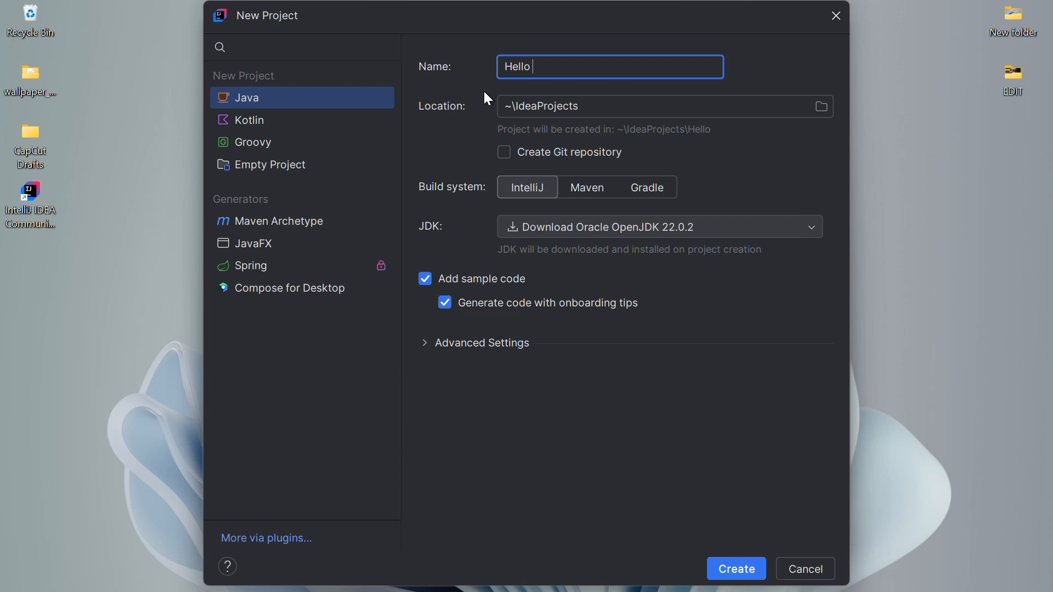
type("Wor;d")
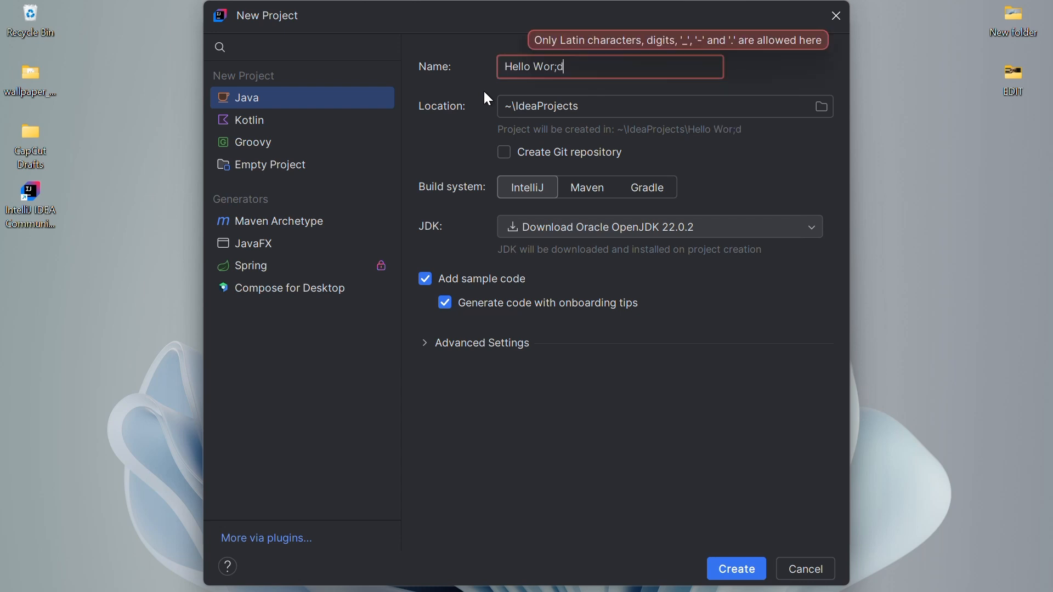
key("BackSpace")
key("BackSpace")
type("ld")
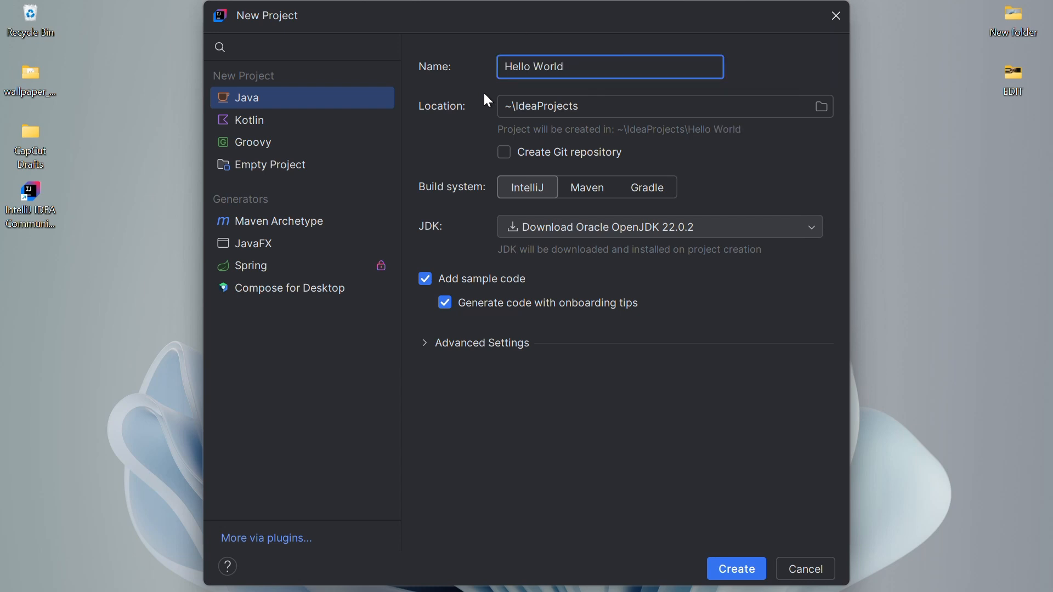
left_click(726, 571)
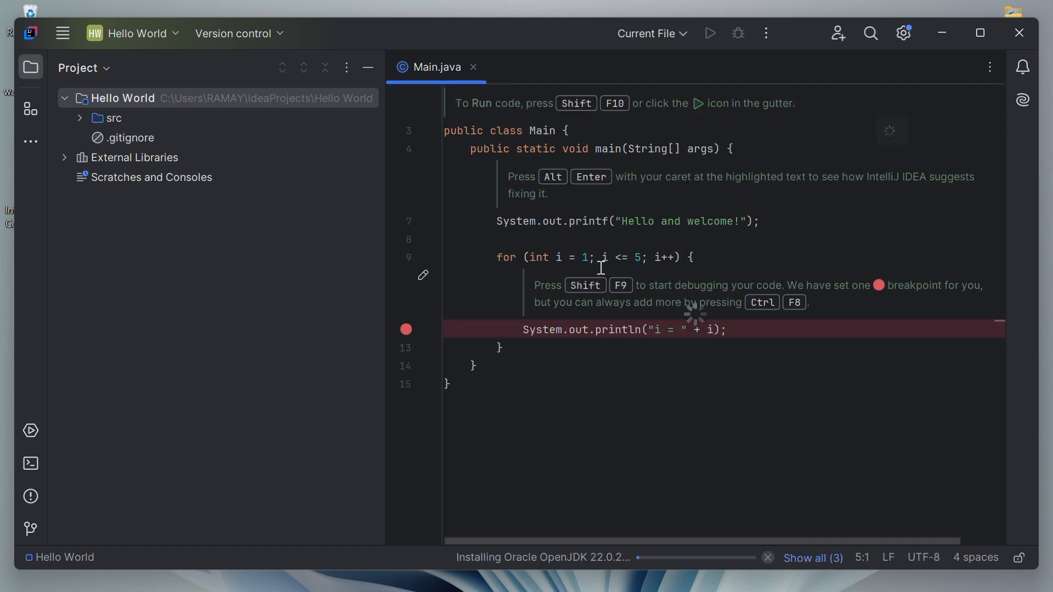
- Maximize the IDE window, run the sample Main program and review its console output
left_click(981, 35)
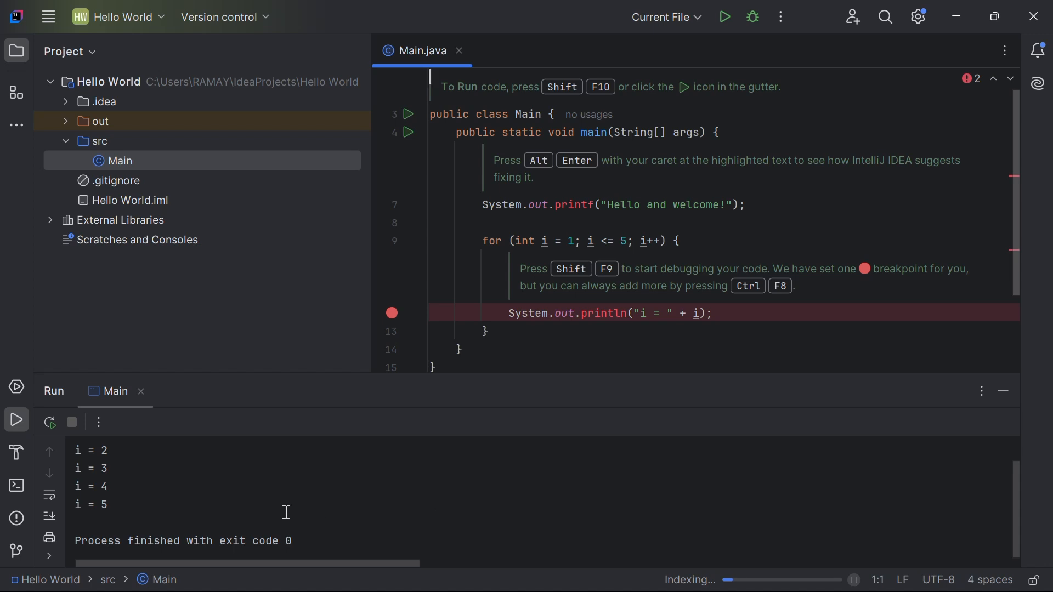
scroll(285, 513, "up", 1)
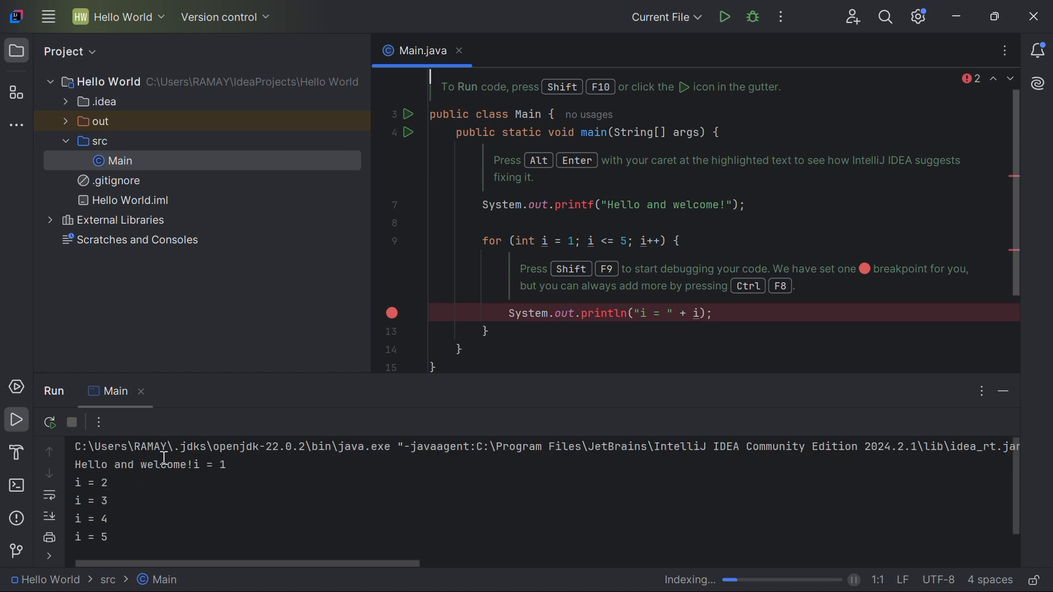
left_click_drag(75, 465, 226, 476)
left_click(205, 501)
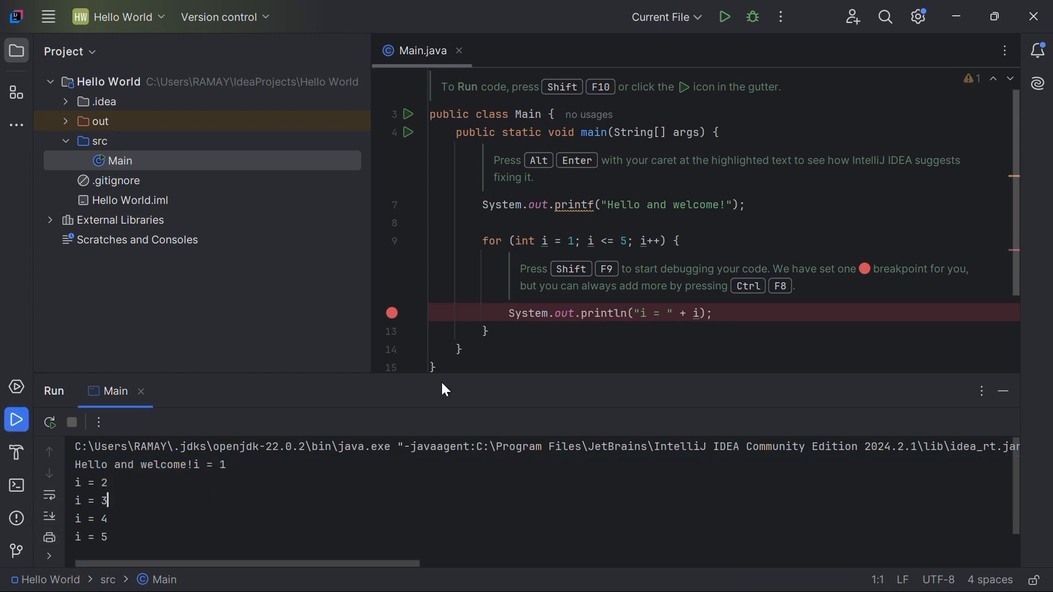
- Replace "Hello and welcome" with "goodbye" in the printf statement of Main.java and rerun the program to review its output
left_click_drag(609, 203, 728, 204)
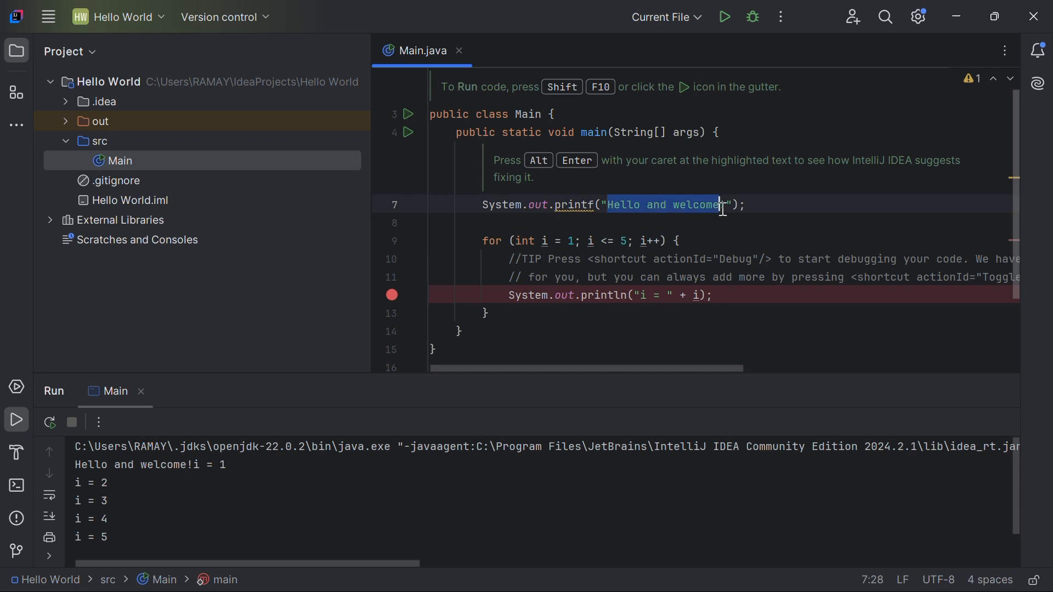
type("goodbye")
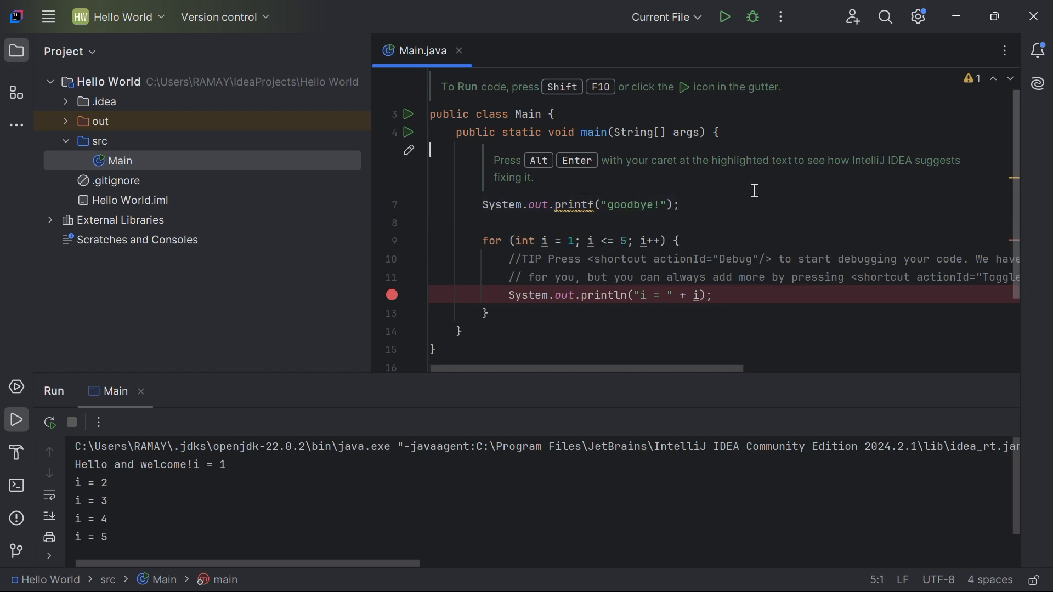
left_click(725, 17)
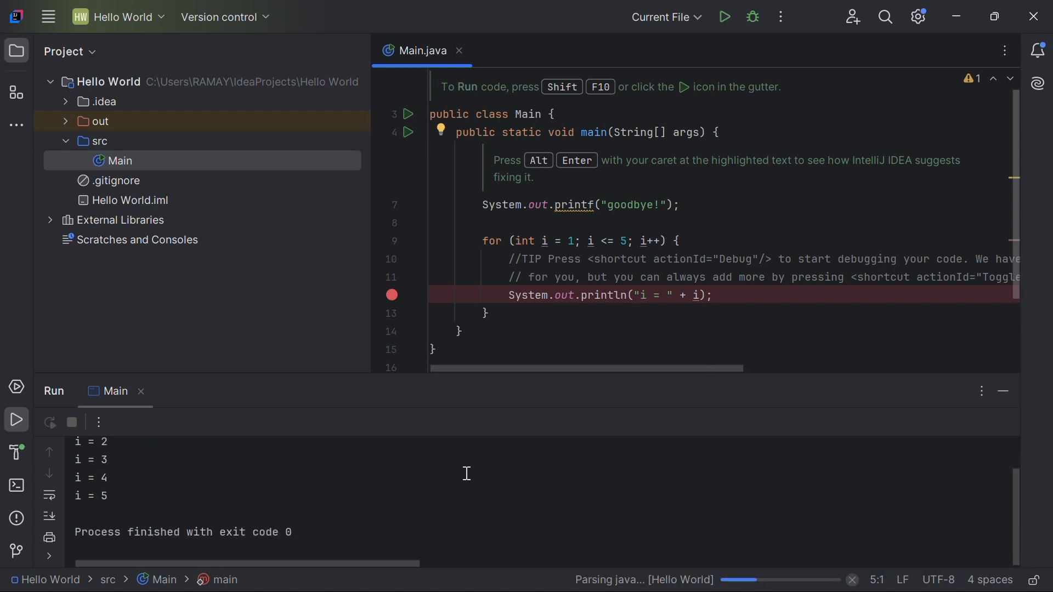
key("shift+F10")
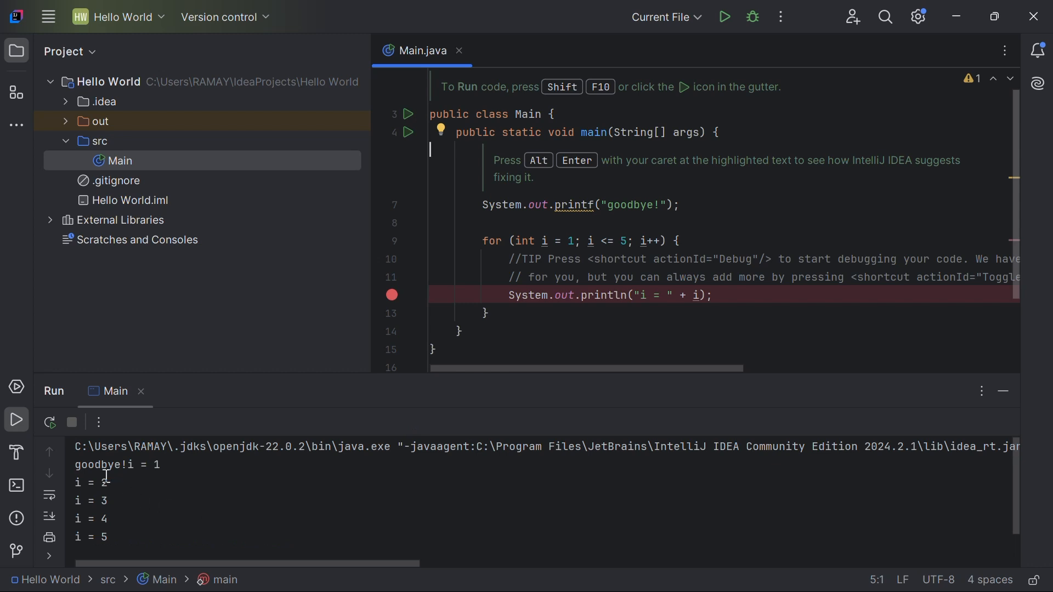
left_click_drag(75, 465, 141, 465)
left_click(155, 502)
scroll(238, 505, "down", 1)
scroll(238, 505, "up", 1)
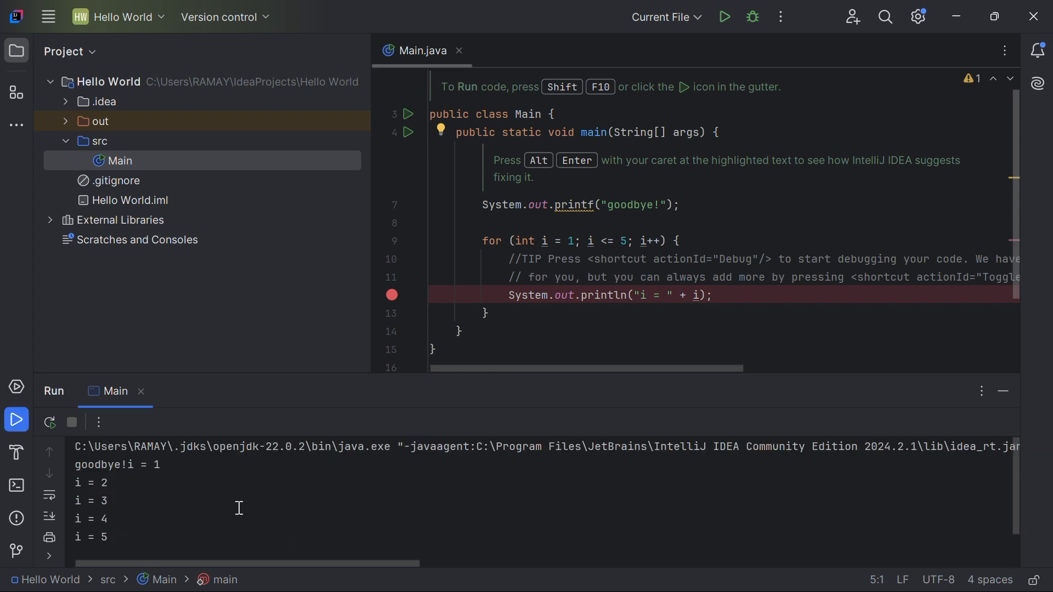